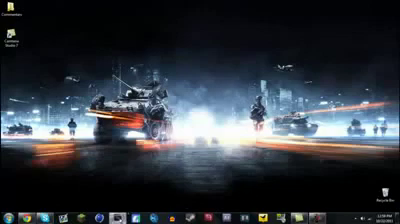
Bring the Sony Vegas window with the gameplay clip's Pan/Crop panel to the front
{"action": "left_click", "coordinate": [133, 217]}
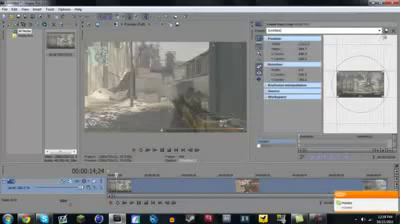
Apply an aspect-ratio crop preset to the gameplay clip and close Pan/Crop
{"action": "left_click", "coordinate": [378, 31]}
{"action": "left_click", "coordinate": [320, 44]}
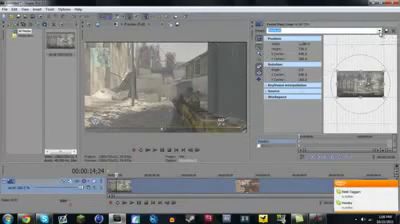
{"action": "left_click", "coordinate": [380, 30]}
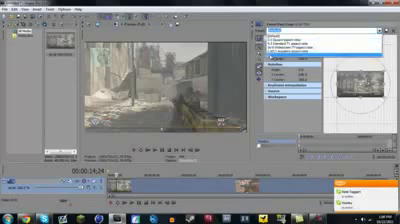
{"action": "left_click", "coordinate": [89, 7]}
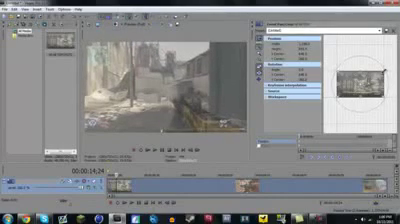
{"action": "left_click", "coordinate": [378, 30]}
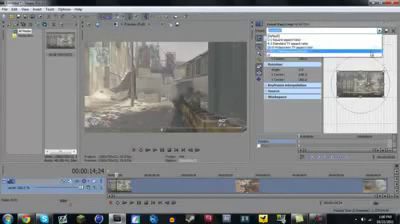
{"action": "left_click", "coordinate": [300, 35]}
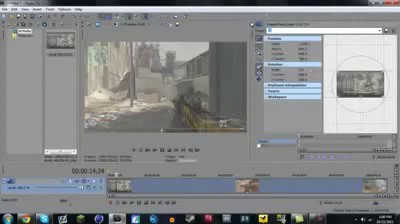
{"action": "left_click", "coordinate": [79, 9]}
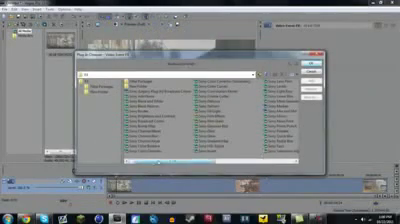
{"action": "left_click_drag", "start_coordinate": [155, 163], "coordinate": [175, 160]}
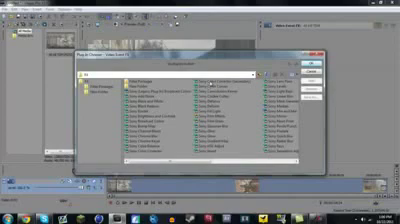
Add Sony Color Corrector (Secondary) and Sony Color Curves to the clip's effects
{"action": "left_click", "coordinate": [212, 78]}
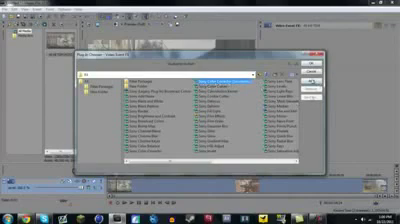
{"action": "left_click", "coordinate": [222, 84]}
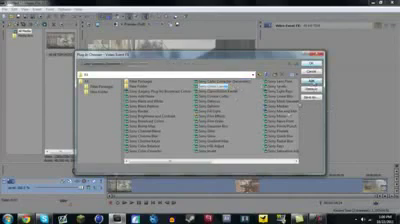
{"action": "left_click_drag", "start_coordinate": [170, 159], "coordinate": [215, 159]}
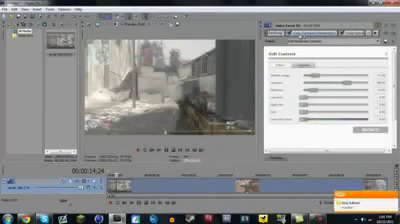
Apply a preset to the clip's Secondary Color Corrector effect
{"action": "left_click", "coordinate": [310, 55]}
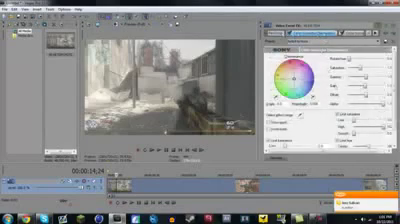
{"action": "left_click", "coordinate": [310, 42]}
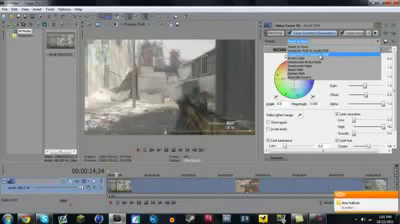
{"action": "left_click", "coordinate": [310, 47]}
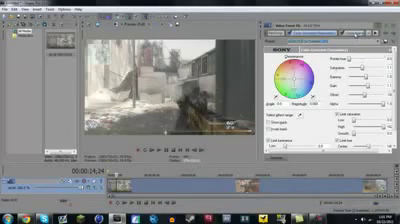
{"action": "left_click", "coordinate": [111, 11]}
Apply the S-curve contrast preset to the Color Curves effect
{"action": "left_click", "coordinate": [380, 42]}
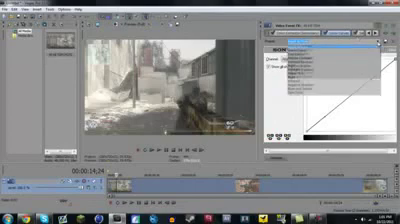
{"action": "left_click", "coordinate": [300, 55]}
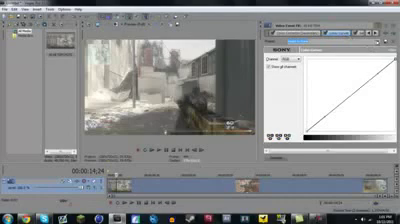
{"action": "left_click", "coordinate": [341, 42]}
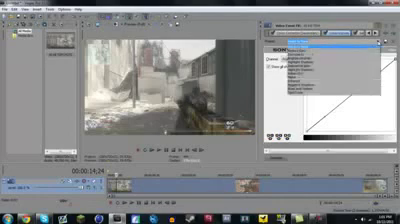
{"action": "left_click", "coordinate": [330, 92]}
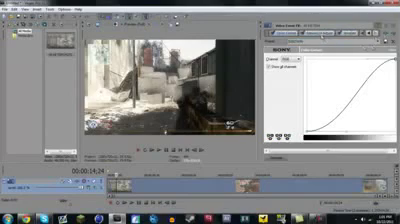
{"action": "left_click", "coordinate": [101, 12]}
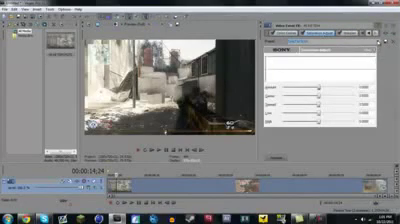
Apply a preset to the next effect and nudge its second slider slightly higher
{"action": "left_click", "coordinate": [320, 45]}
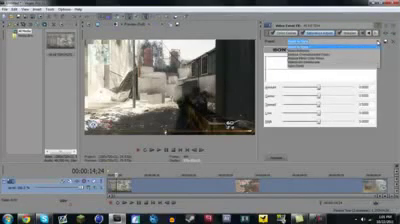
{"action": "left_click", "coordinate": [298, 66]}
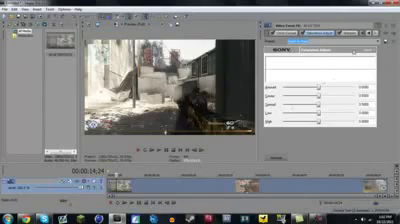
{"action": "left_click", "coordinate": [300, 68]}
{"action": "left_click", "coordinate": [300, 88]}
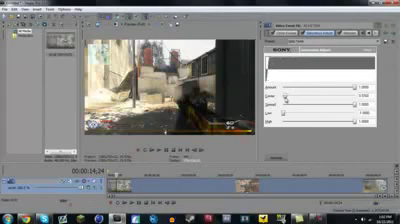
{"action": "left_click_drag", "start_coordinate": [285, 97], "coordinate": [290, 97]}
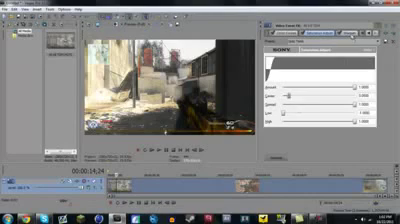
{"action": "left_click", "coordinate": [310, 48]}
Apply a preset to the clip's single-setting effect
{"action": "left_click", "coordinate": [293, 46]}
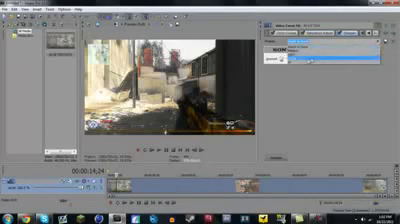
{"action": "left_click", "coordinate": [297, 55]}
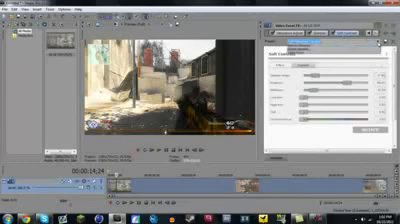
Apply a Soft Contrast preset and close the effects window to preview
{"action": "left_click", "coordinate": [303, 55]}
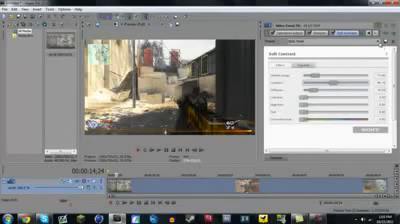
{"action": "left_click", "coordinate": [381, 44]}
{"action": "left_click", "coordinate": [310, 57]}
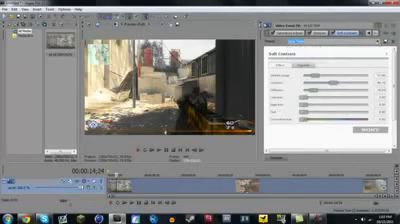
{"action": "left_click", "coordinate": [389, 33]}
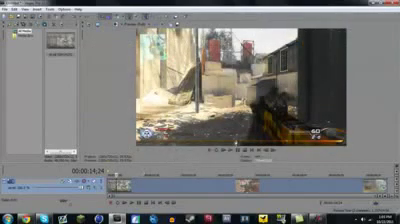